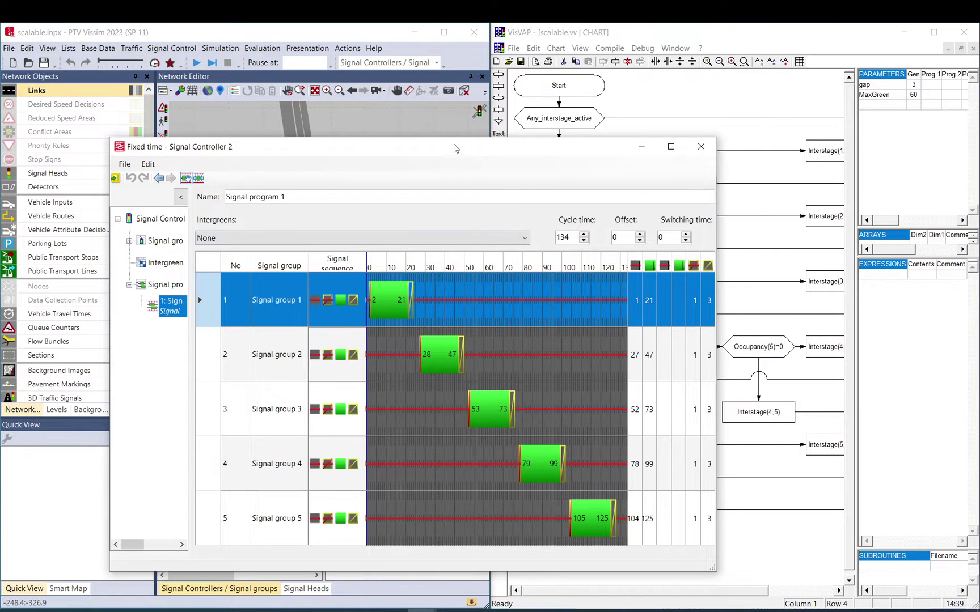
# Move the Signal Controller 2 fixed-time editor up and left to expose the controller dialog.
pyautogui.moveTo(459, 149); pyautogui.dragTo(510, 101)
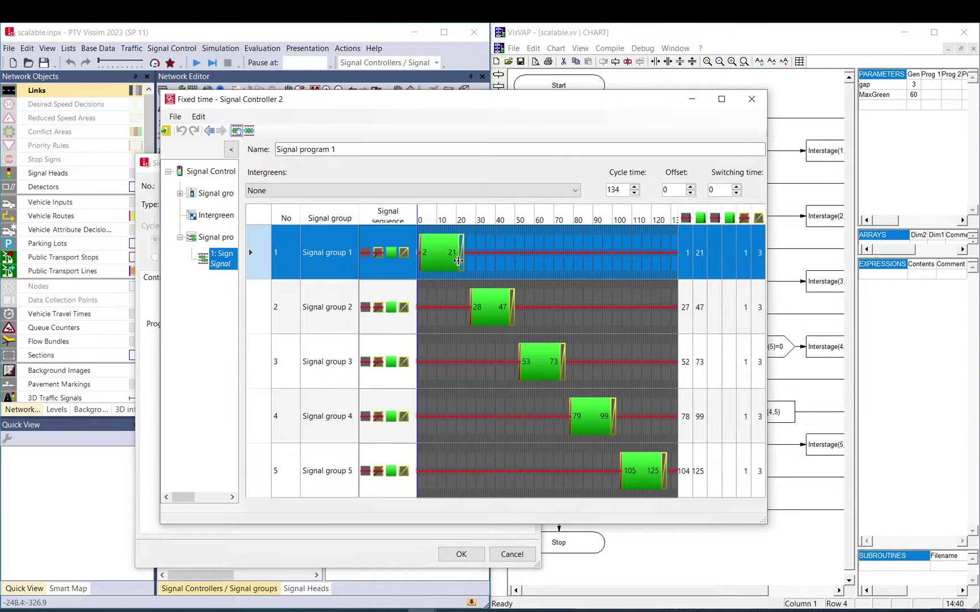
# Keep signal group 1's green at 2–21 s and bring the tramprio .pua file forward in Notepad.
pyautogui.moveTo(458, 260)
pyautogui.mouseDown()
pyautogui.moveTo(476, 261)
pyautogui.moveTo(454, 263)
pyautogui.mouseUp()
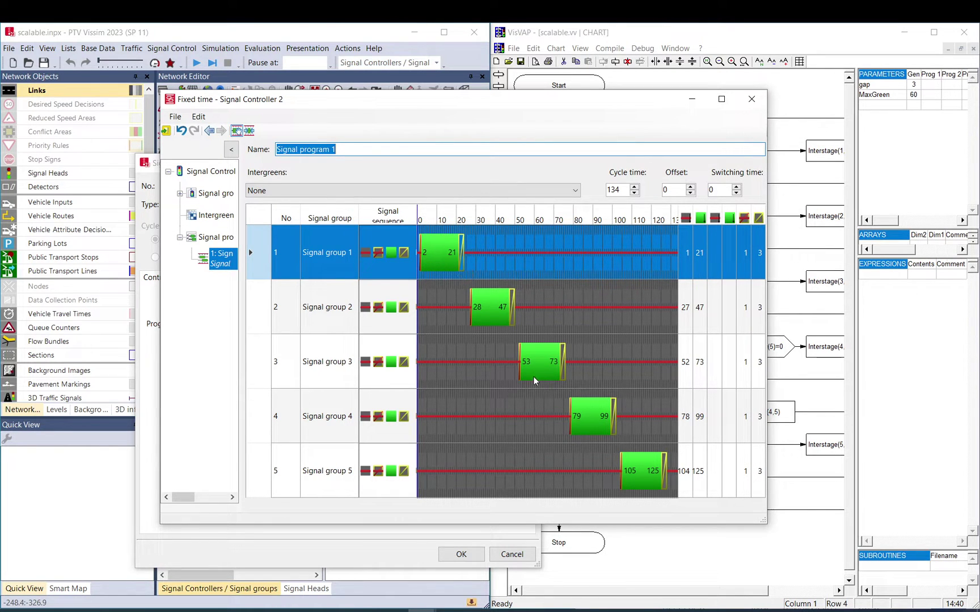
pyautogui.click(622, 611)
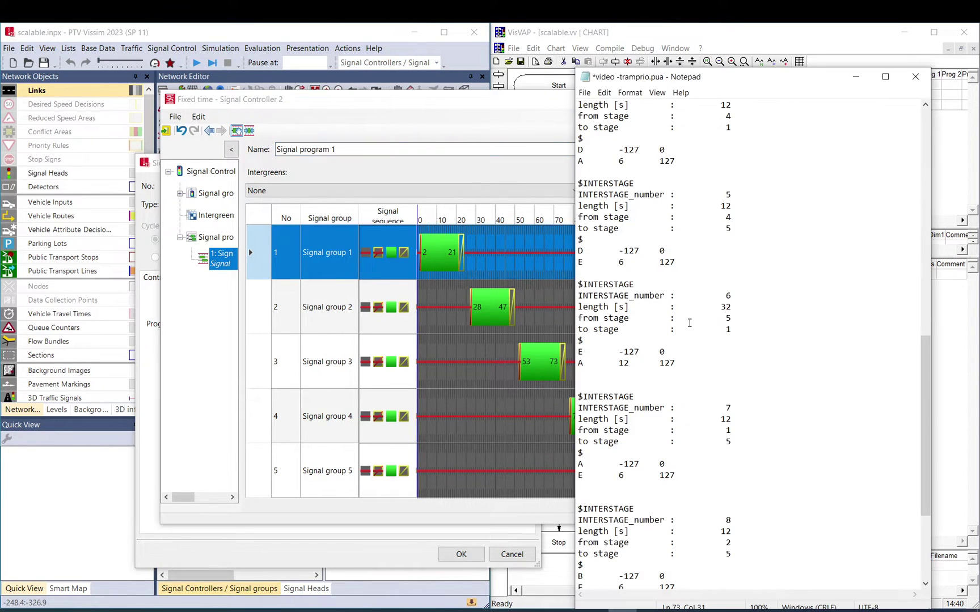
# Review the .pua file from the top, marking the first interstage block and its 12 s length.
pyautogui.scroll(19, 672, 234)
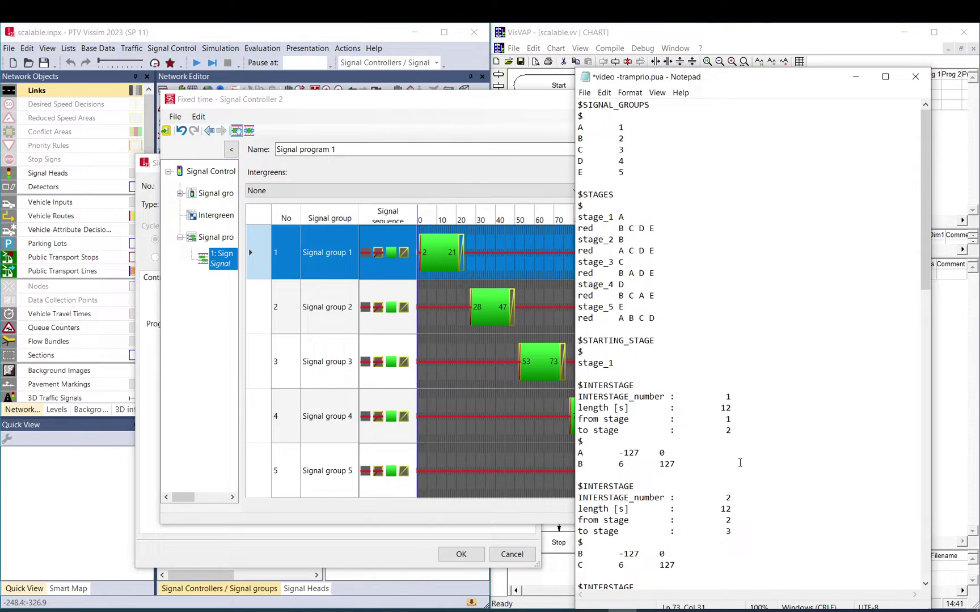
pyautogui.moveTo(578, 385); pyautogui.dragTo(763, 473)
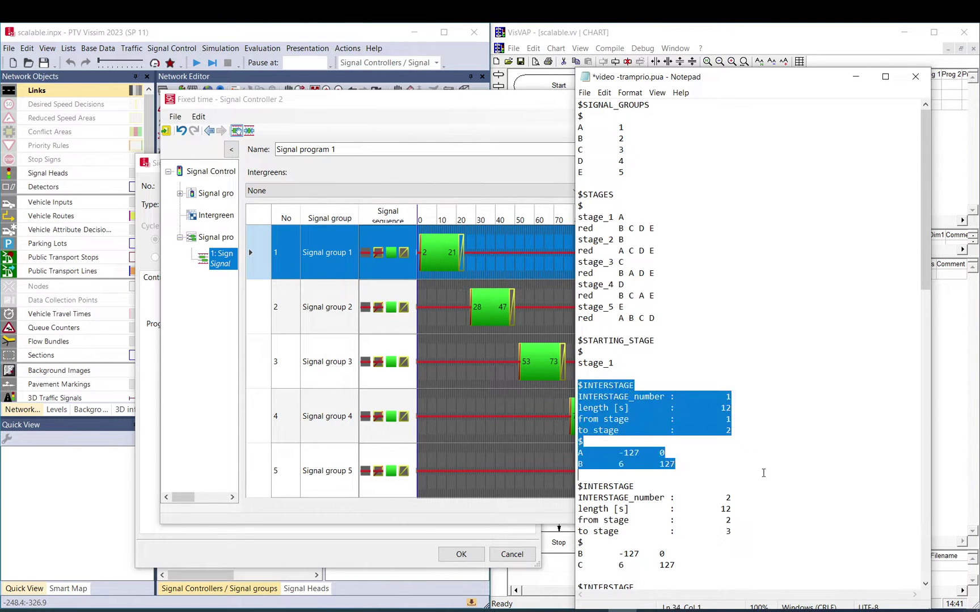
pyautogui.click(732, 418)
pyautogui.doubleClick(725, 408)
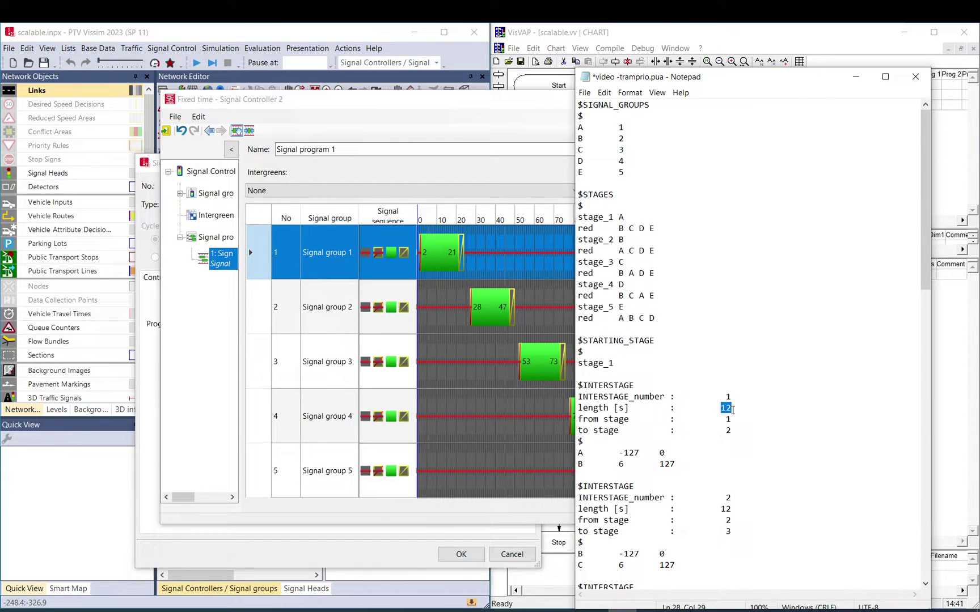
pyautogui.click(621, 464)
pyautogui.hotkey('shift', 'Left')
pyautogui.doubleClick(727, 408)
pyautogui.moveTo(578, 384); pyautogui.dragTo(746, 465)
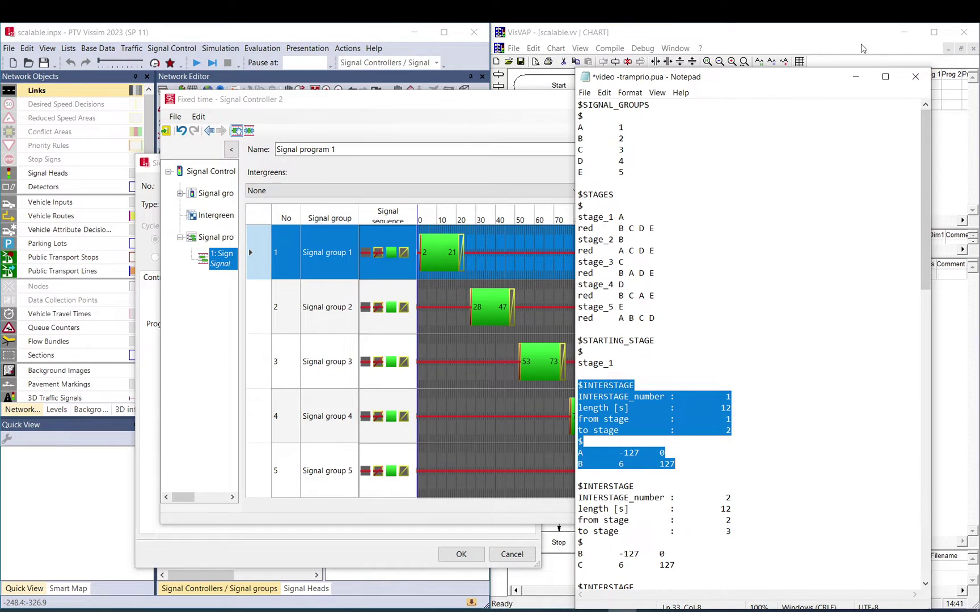
pyautogui.click(843, 38)
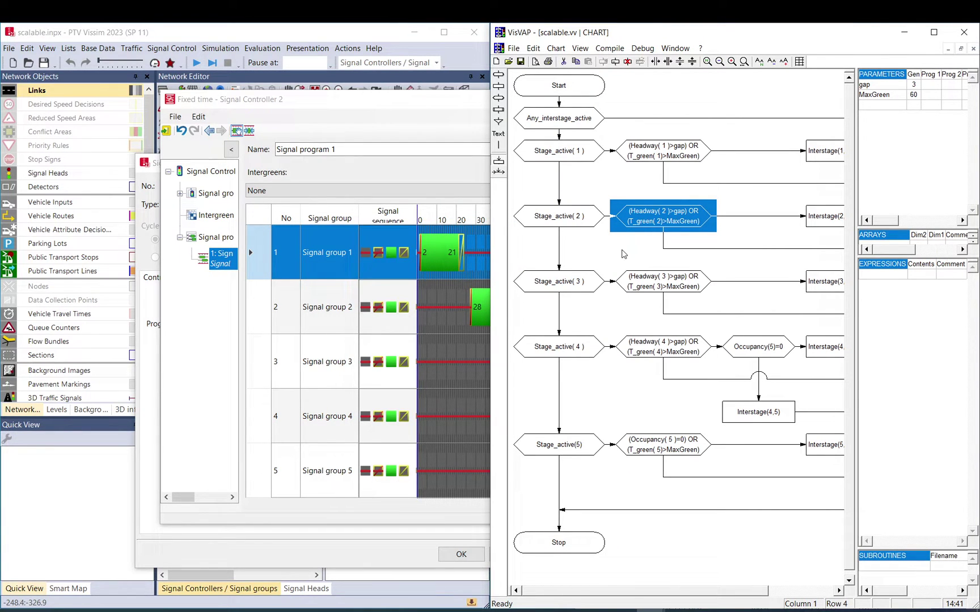
# Inspect the Stage_active( 1 ) condition text in VisVAP and leave it unchanged.
pyautogui.click(626, 611)
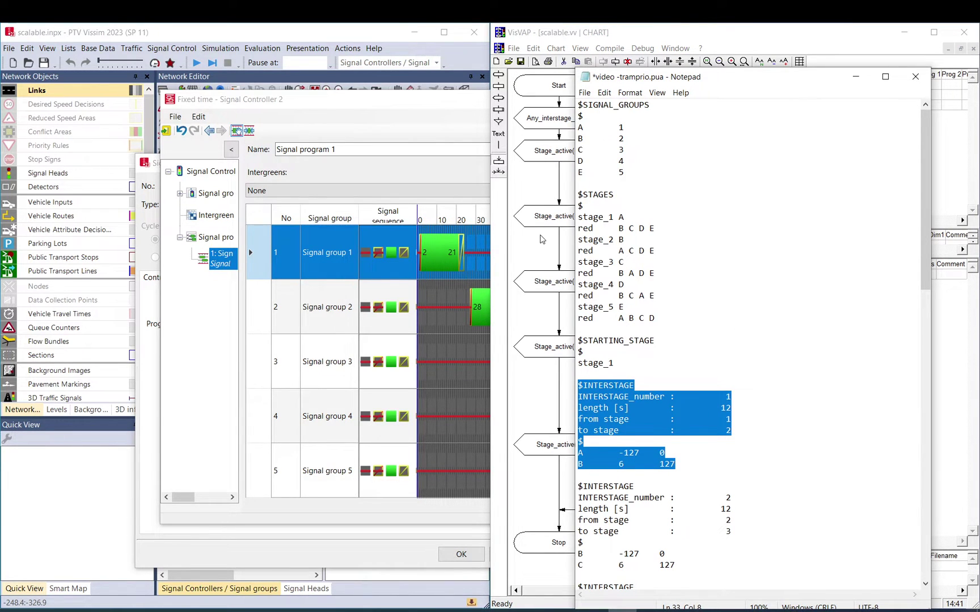
pyautogui.click(566, 234)
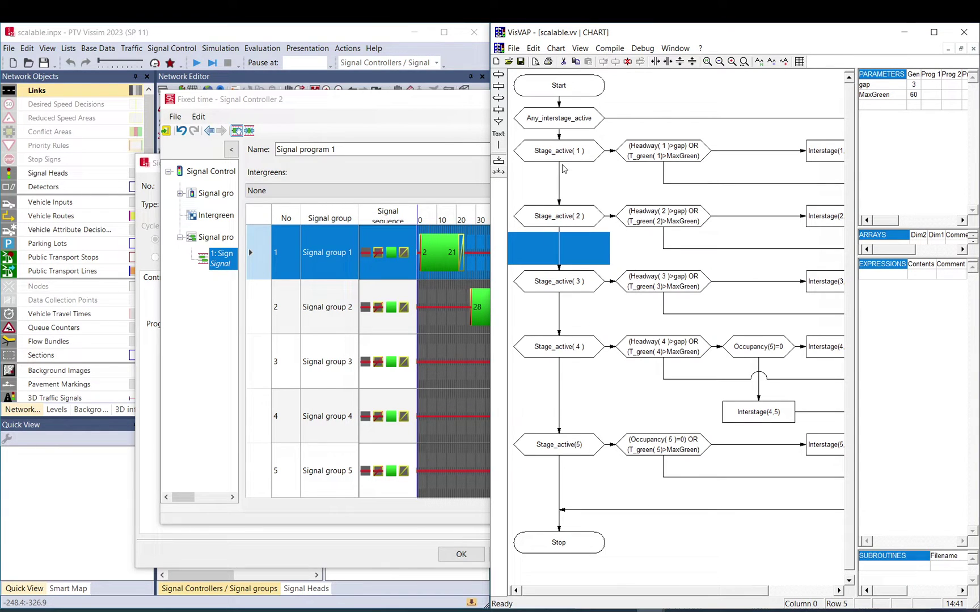
pyautogui.click(568, 150)
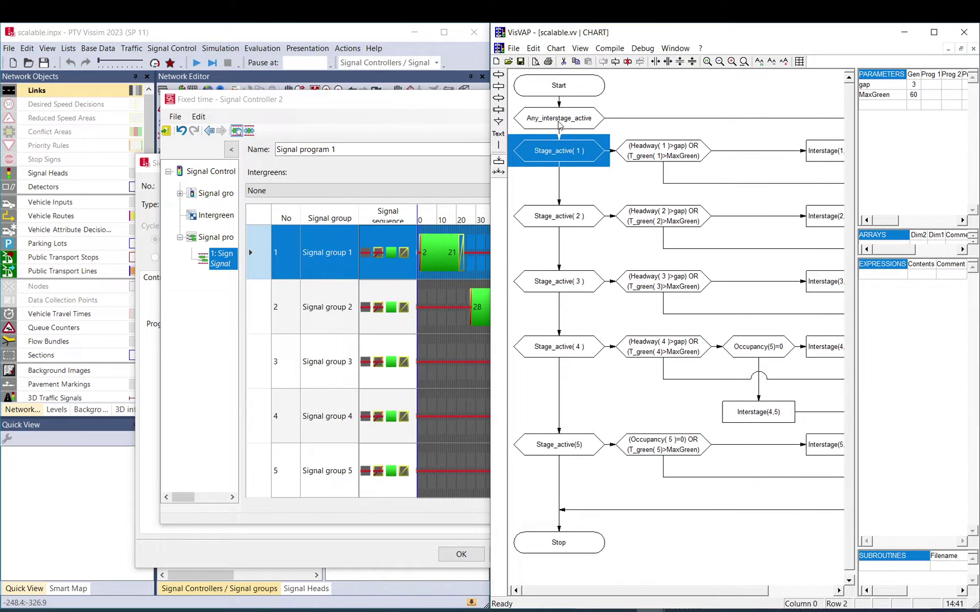
pyautogui.doubleClick(568, 153)
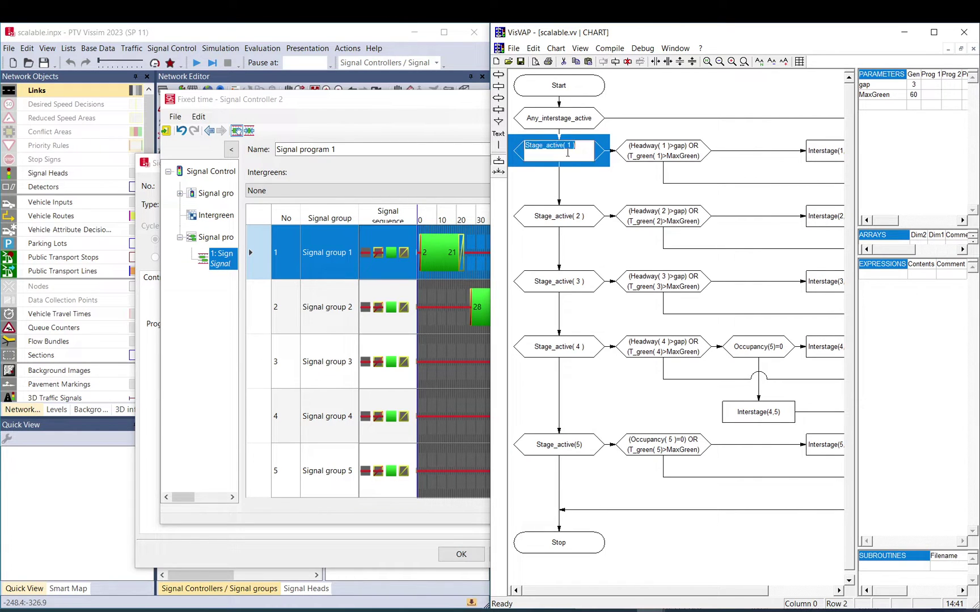
pyautogui.click(570, 146)
pyautogui.moveTo(590, 148); pyautogui.dragTo(525, 145)
pyautogui.click(576, 146)
pyautogui.press('Return')
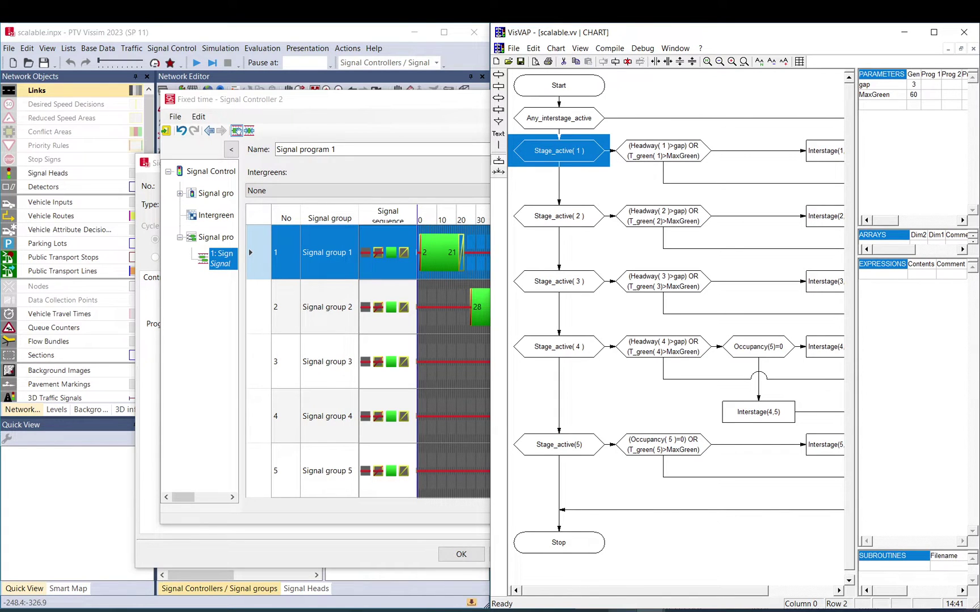
# Compare it against the $STAGES definitions in the .pua file.
pyautogui.hotkey('alt', 'Tab')
pyautogui.moveTo(578, 194)
pyautogui.mouseDown()
pyautogui.moveTo(627, 228)
pyautogui.moveTo(678, 327)
pyautogui.moveTo(635, 238)
pyautogui.moveTo(589, 205)
pyautogui.mouseUp()
pyautogui.click(572, 156)
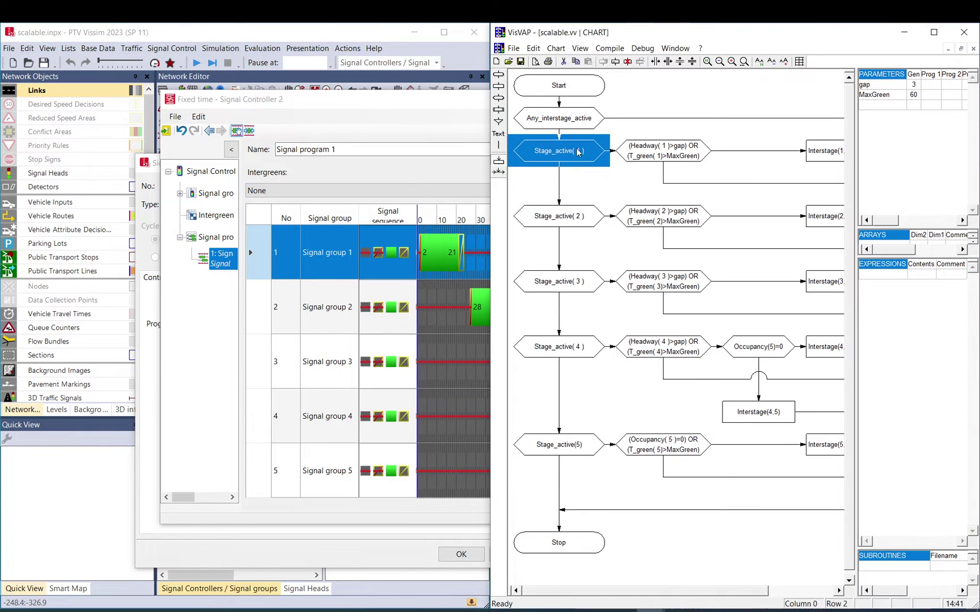
# Close the fixed-time editor, saving the signal program and confirming the Signal Controller settings.
pyautogui.click(262, 34)
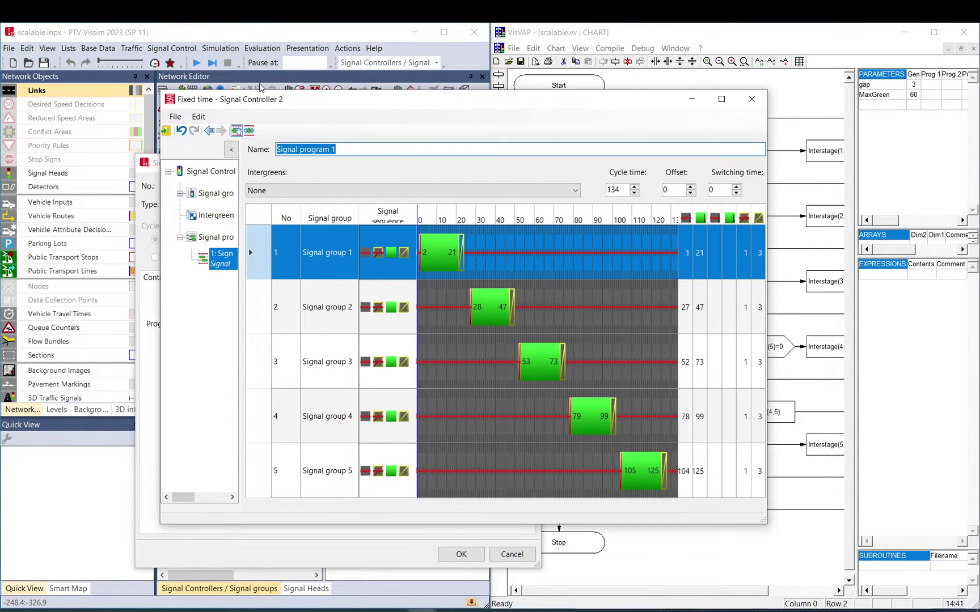
pyautogui.click(749, 99)
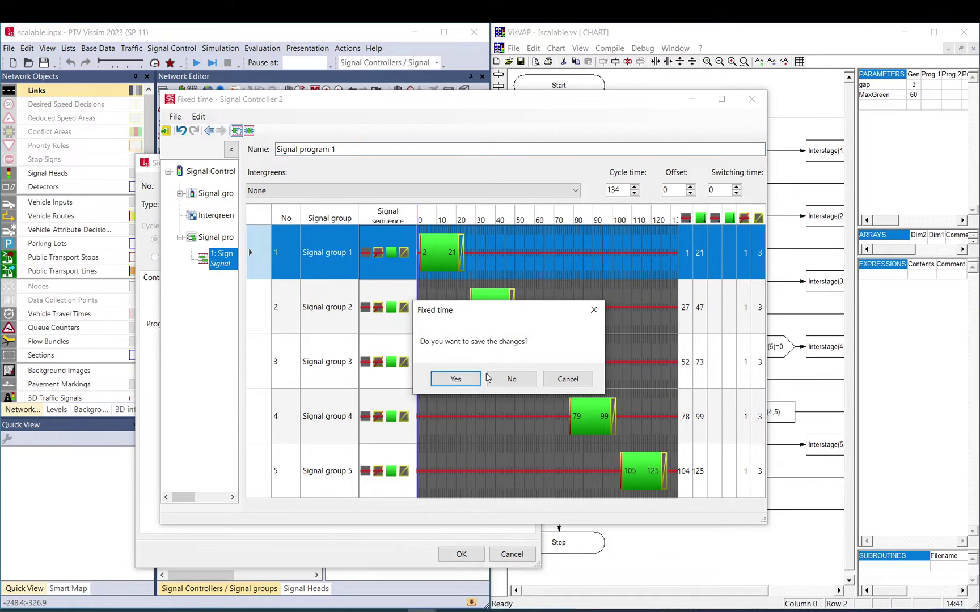
pyautogui.click(458, 379)
pyautogui.click(461, 554)
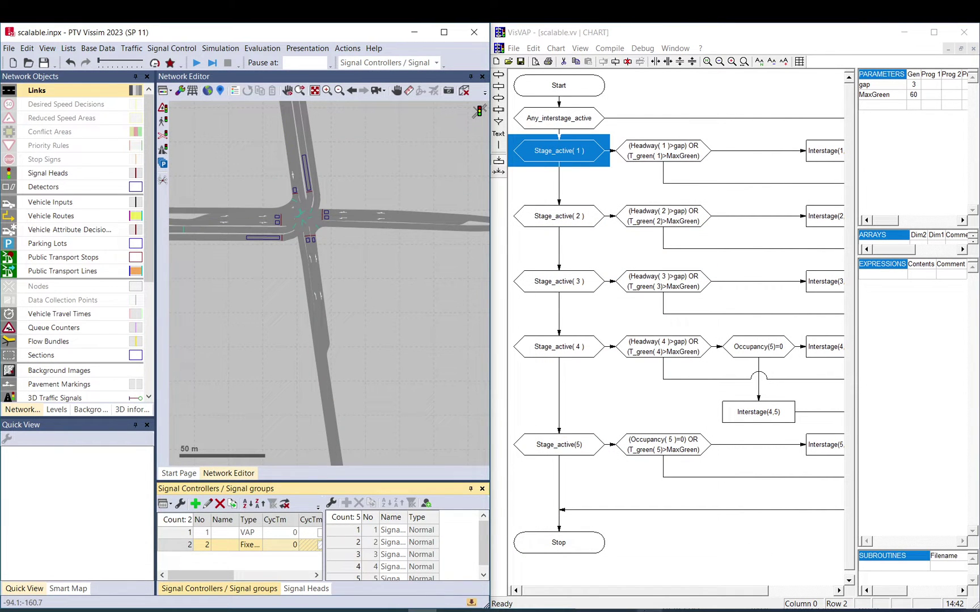
# Mark stage_1's red signal groups in the .pua file, then select VisVAP's Headway( 1 ) condition.
pyautogui.click(635, 610)
pyautogui.click(624, 213)
pyautogui.moveTo(671, 235); pyautogui.dragTo(619, 217)
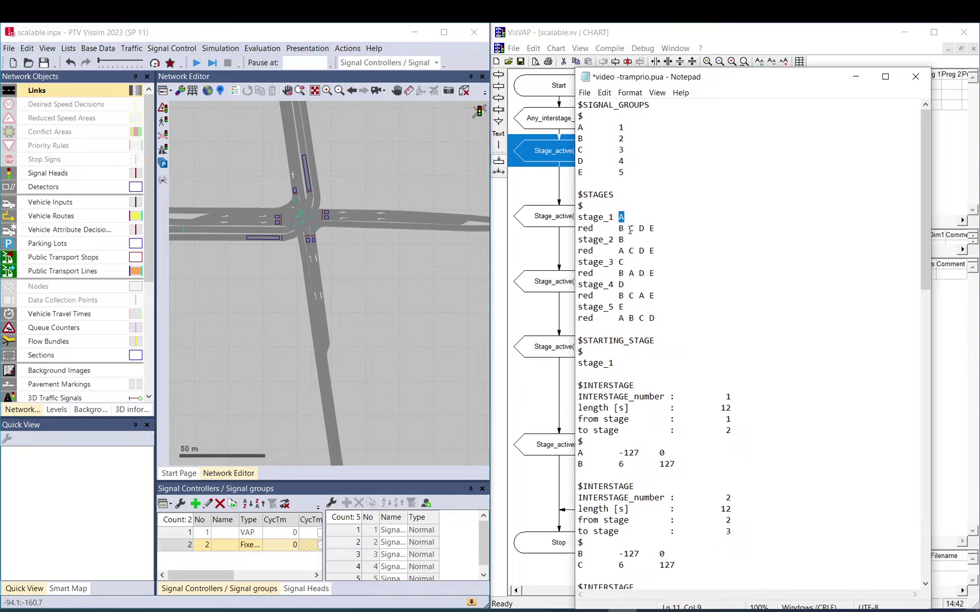
pyautogui.moveTo(661, 229); pyautogui.dragTo(616, 230)
pyautogui.click(544, 150)
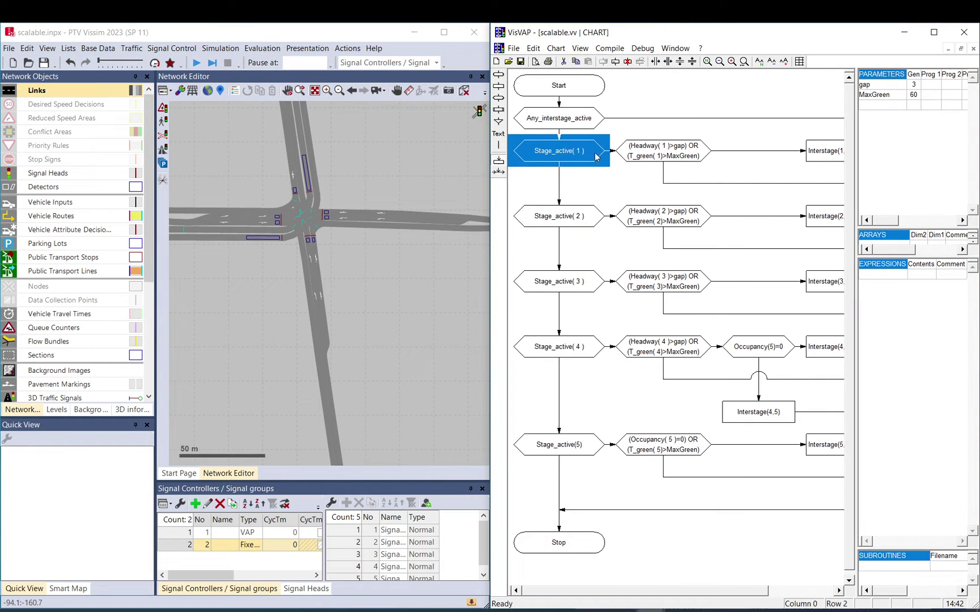
pyautogui.click(665, 153)
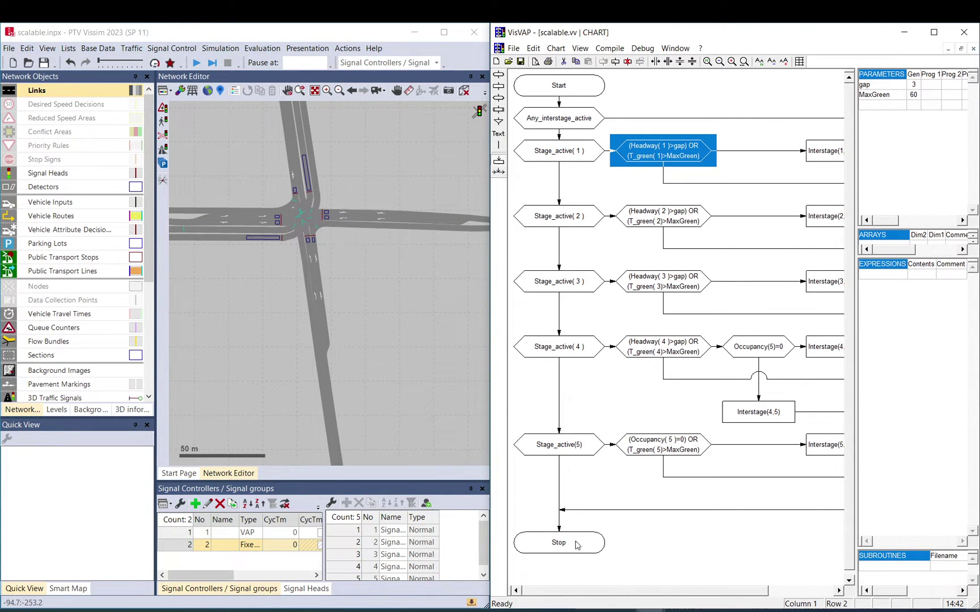
# Mark the whole $STAGES section, stage_1 through stage_5, in the .pua file.
pyautogui.click(622, 611)
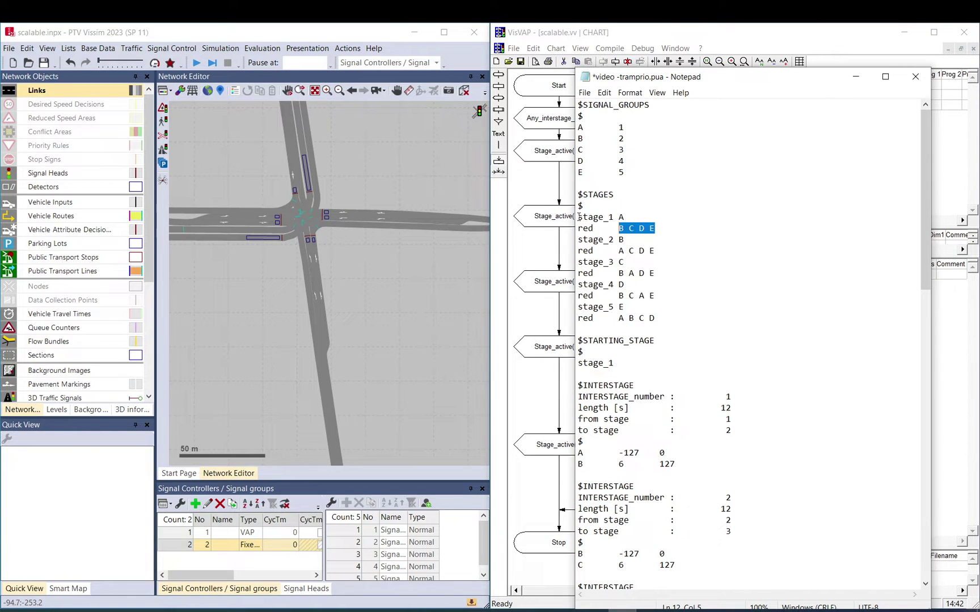
pyautogui.moveTo(579, 216); pyautogui.dragTo(674, 313)
pyautogui.moveTo(674, 313)
pyautogui.mouseDown()
pyautogui.moveTo(594, 186)
pyautogui.moveTo(624, 227)
pyautogui.moveTo(623, 306)
pyautogui.moveTo(659, 319)
pyautogui.mouseUp()
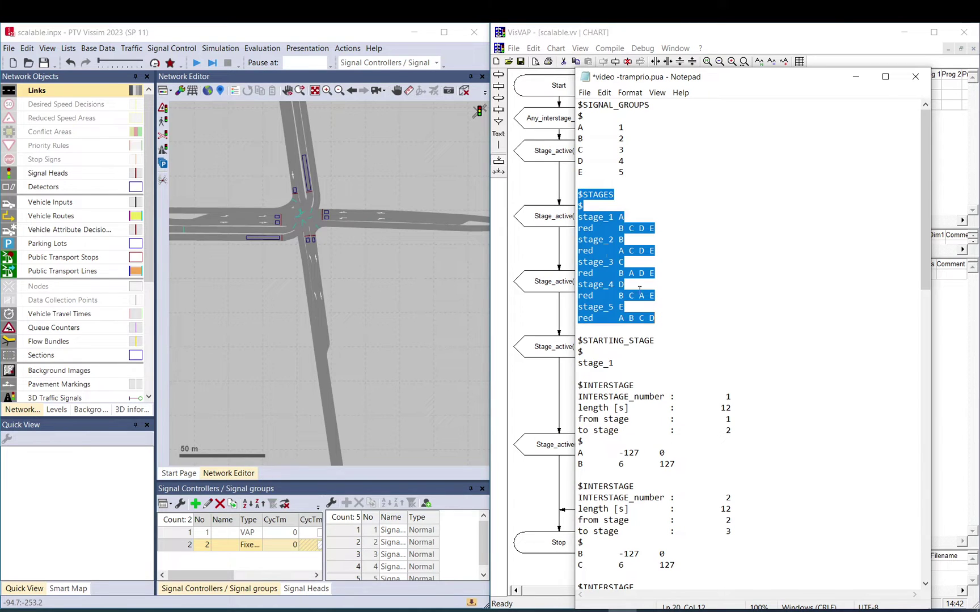
pyautogui.click(543, 181)
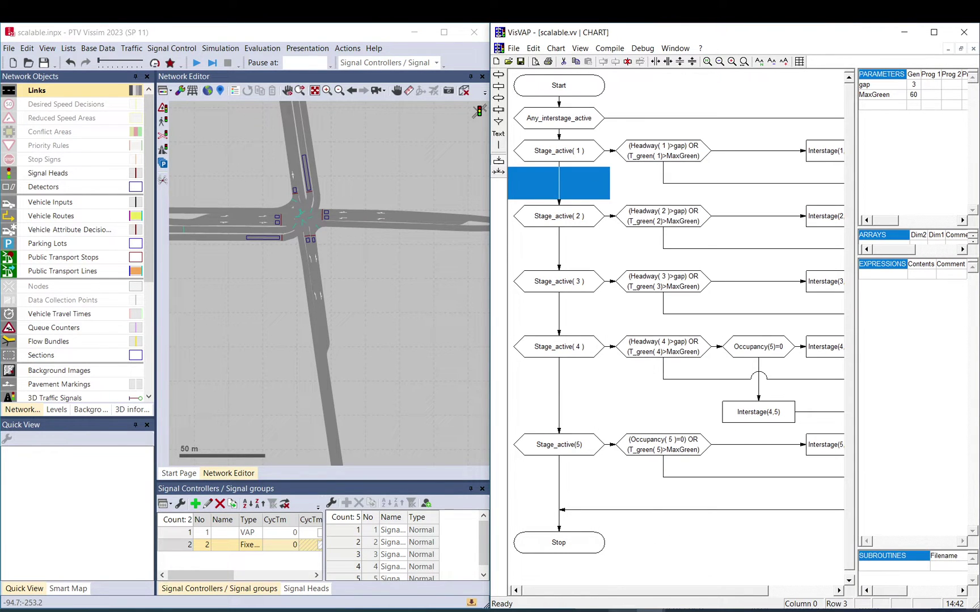
pyautogui.click(621, 610)
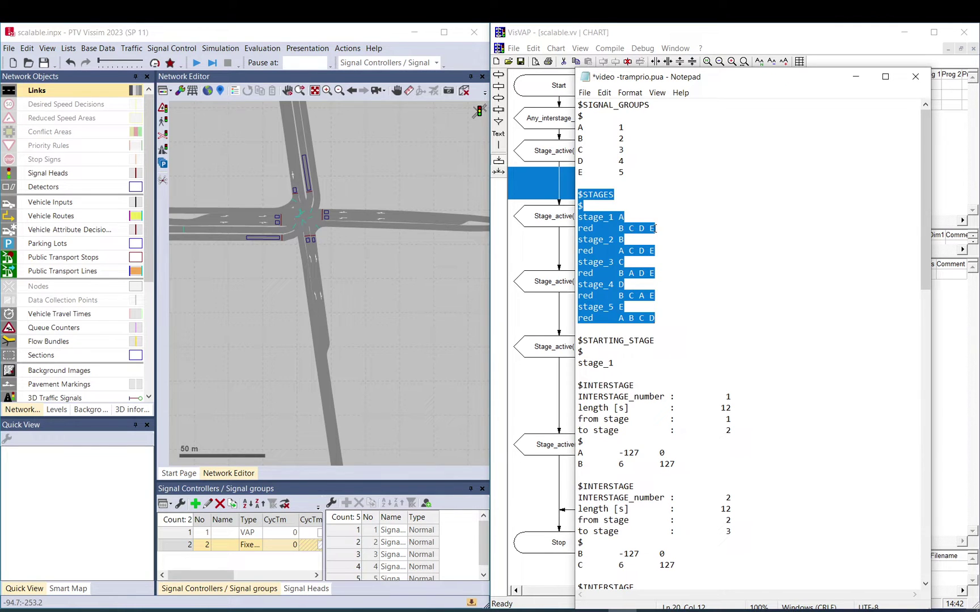
pyautogui.click(567, 191)
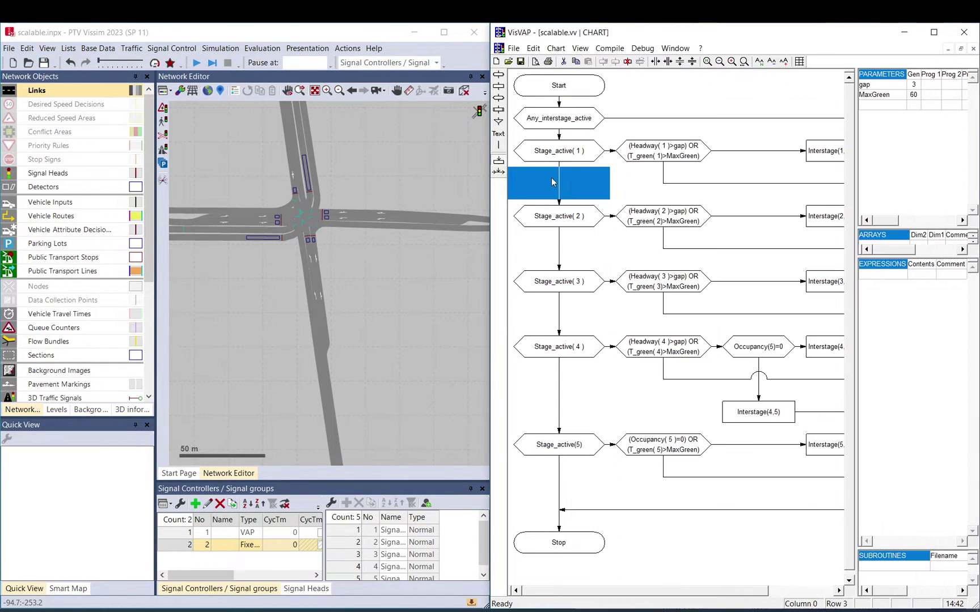
# Check the Stage_active( 1 ) and Any_interstage_active conditions, leaving their text unchanged.
pyautogui.click(587, 157)
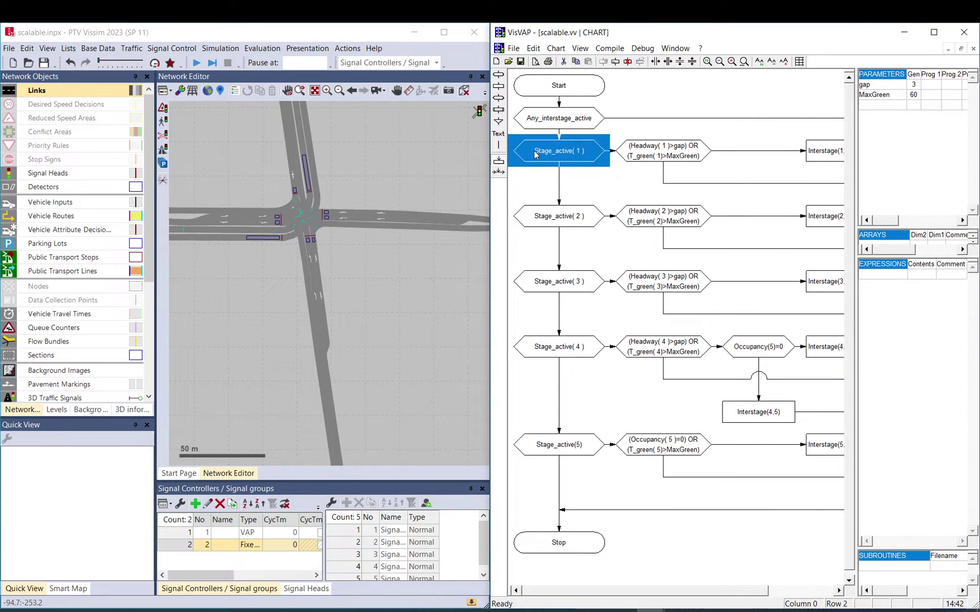
pyautogui.click(561, 121)
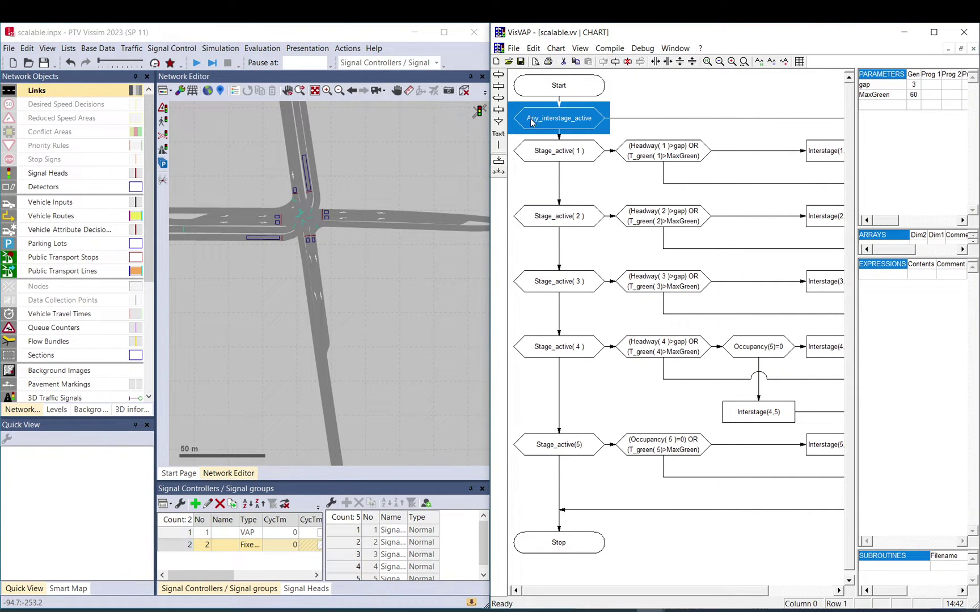
pyautogui.doubleClick(552, 119)
pyautogui.press('Return')
pyautogui.moveTo(605, 595); pyautogui.dragTo(695, 599)
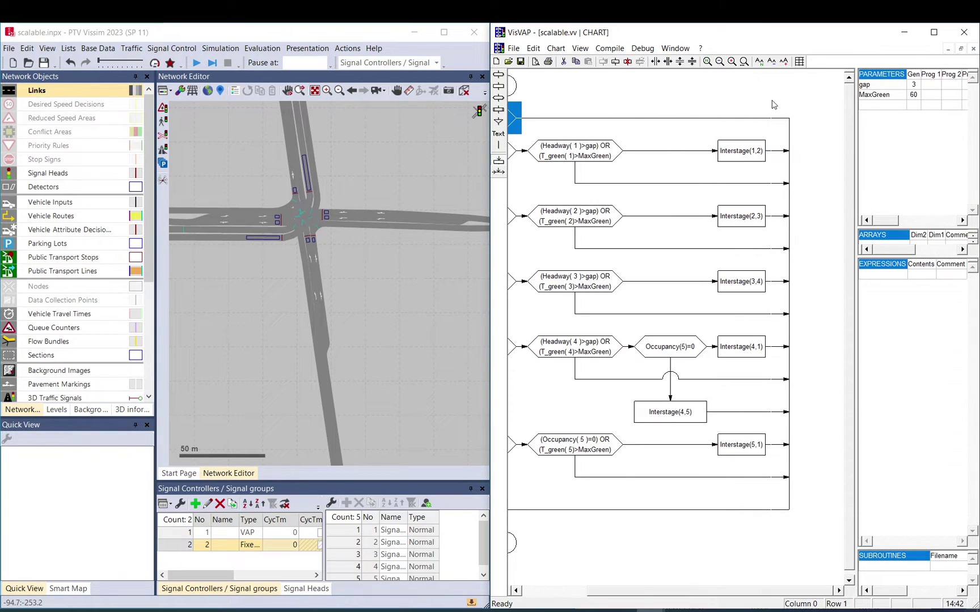
pyautogui.moveTo(635, 596); pyautogui.dragTo(536, 591)
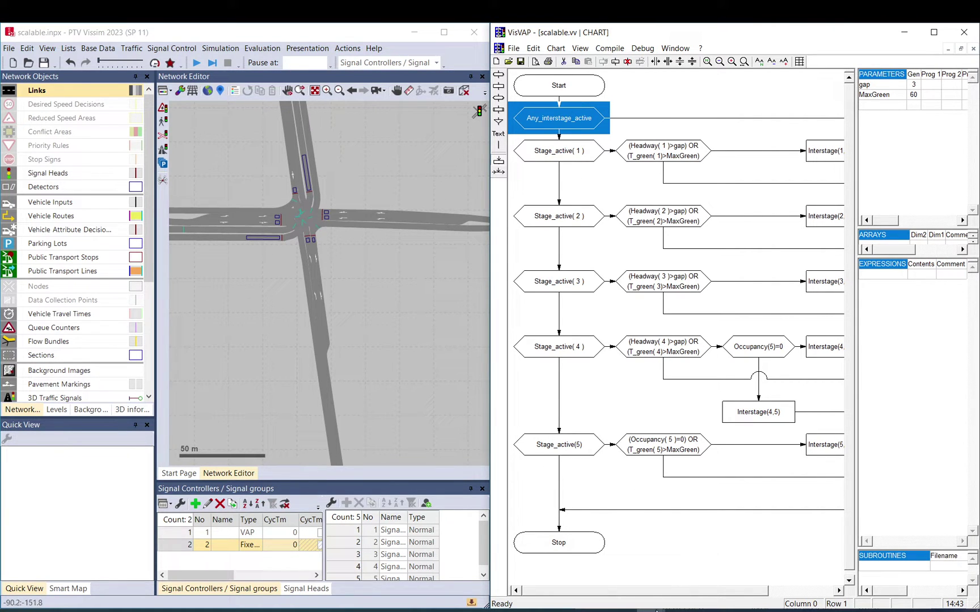
# Match the first $INTERSTAGE definition against the Interstage(1,2), (2,3), (3,4) and (4,1) boxes.
pyautogui.hotkey('alt', 'Tab')
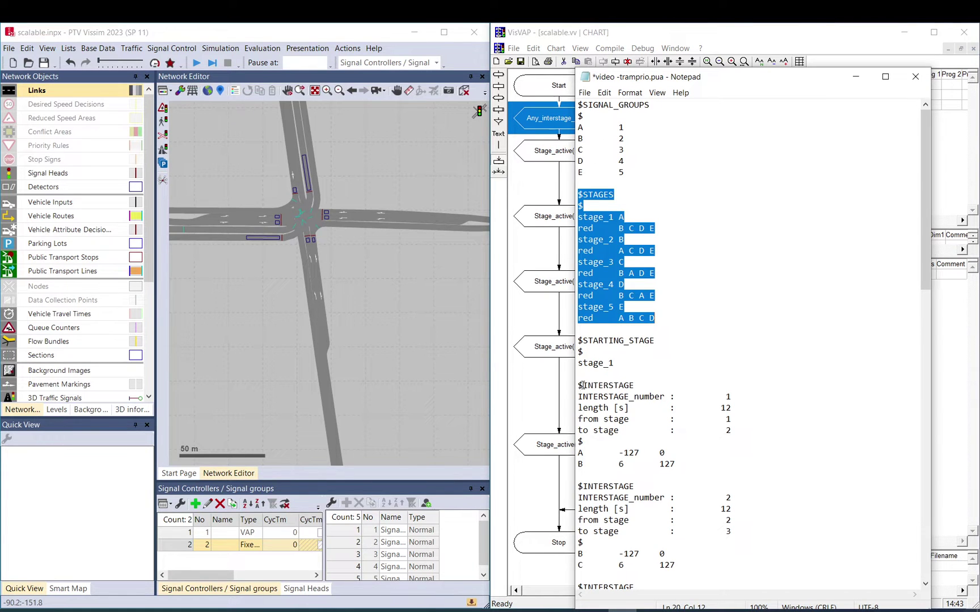
pyautogui.moveTo(579, 386); pyautogui.dragTo(754, 443)
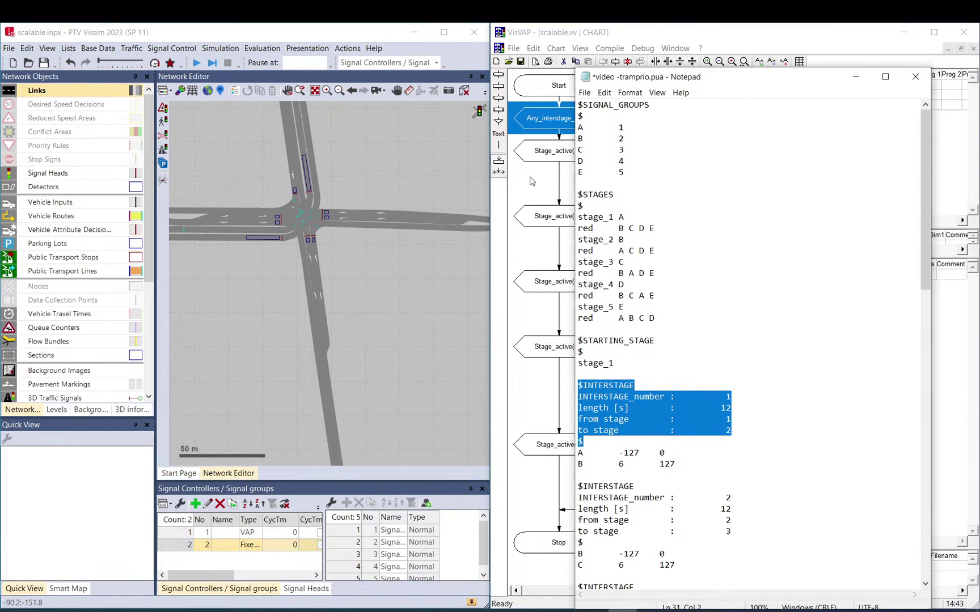
pyautogui.click(531, 181)
pyautogui.click(830, 152)
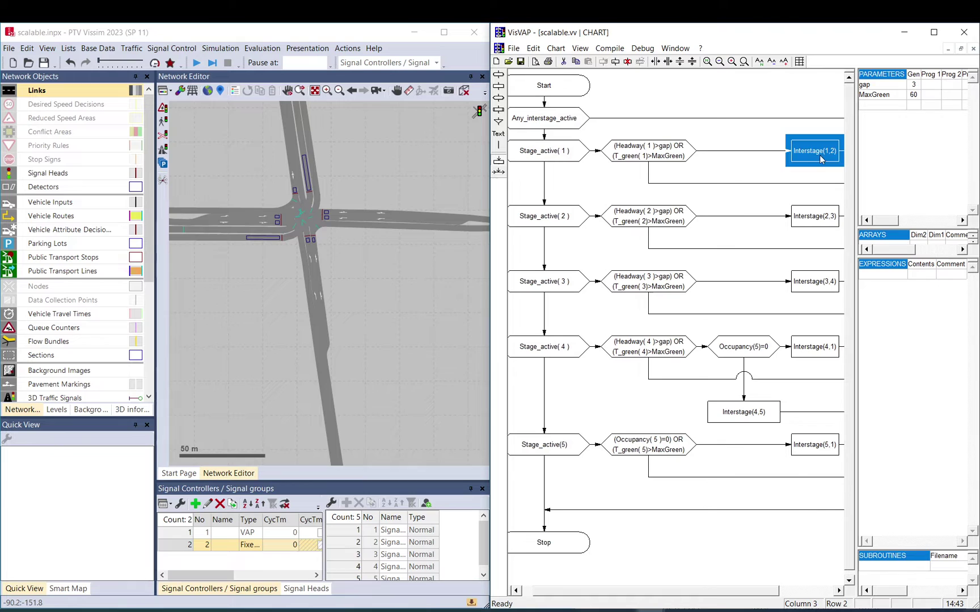
pyautogui.click(812, 217)
pyautogui.click(814, 279)
pyautogui.click(811, 340)
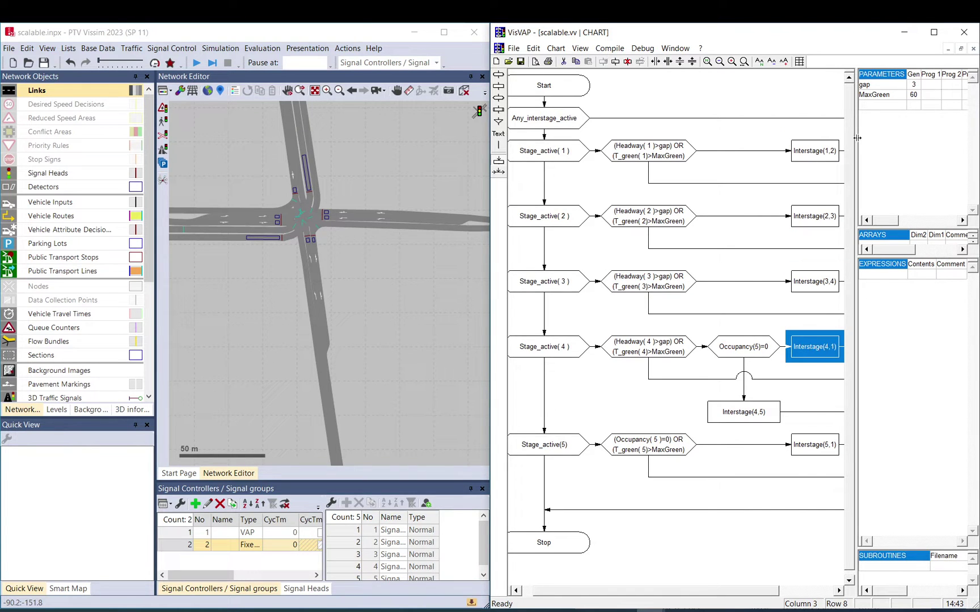
pyautogui.click(830, 154)
pyautogui.click(819, 215)
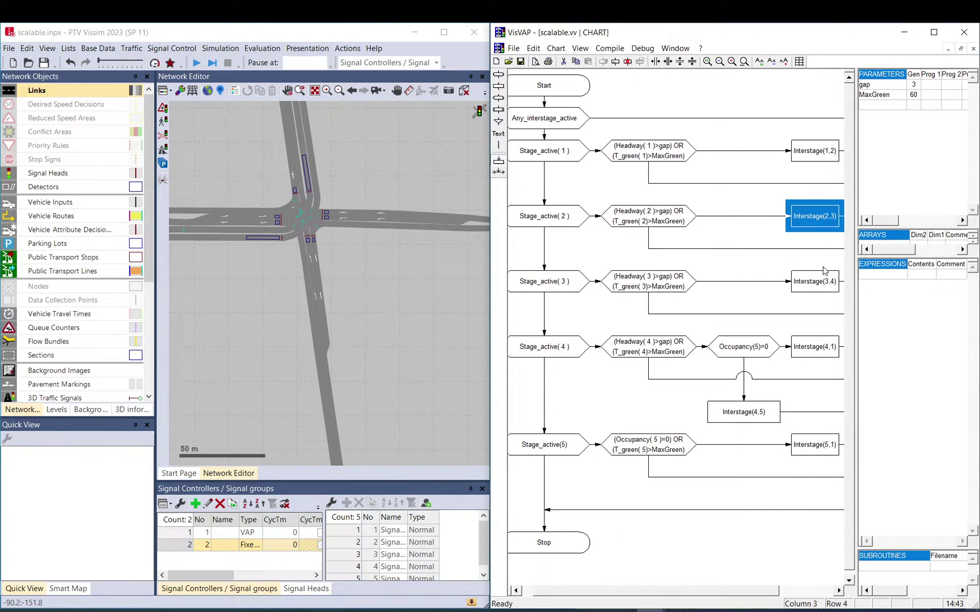